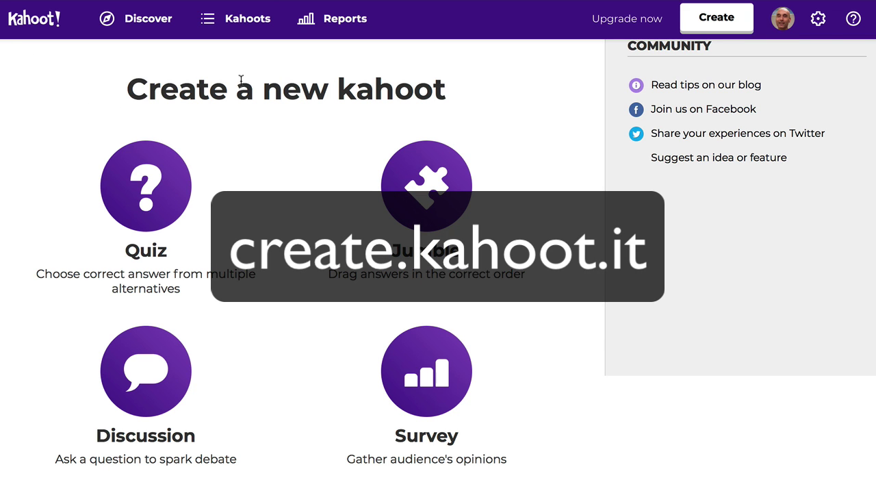
Go to the Discover page of public kahoots.
{"action": "left_click", "coordinate": [134, 20]}
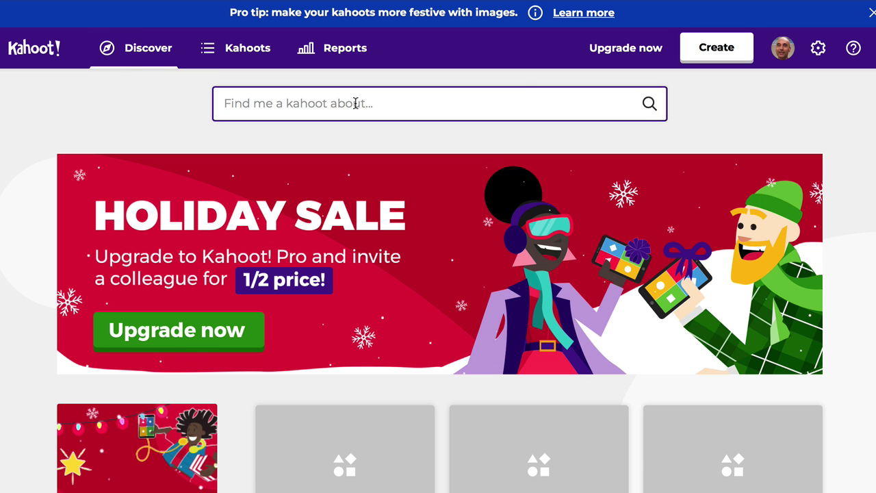
Search public kahoots for 'electricity and magnetism' and open Electricity & Magnetism Review.
{"action": "left_click", "coordinate": [355, 103]}
{"action": "type", "text": "electricity and magnetism"}
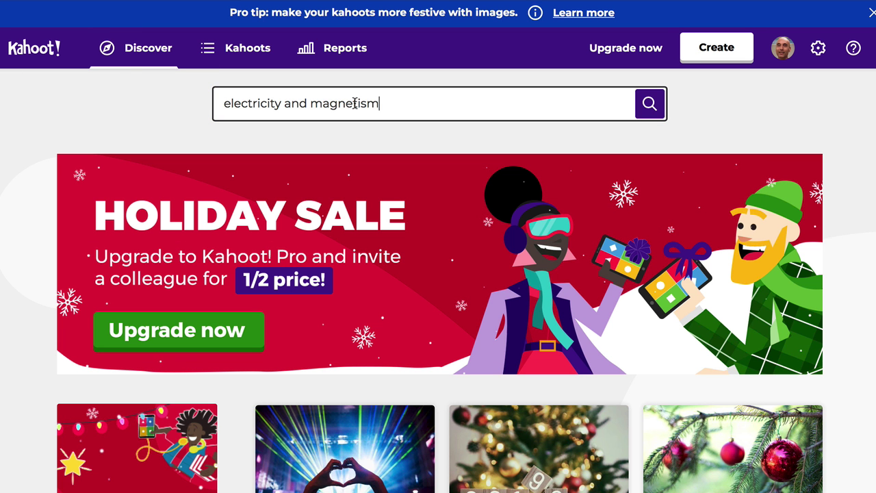
{"action": "left_click", "coordinate": [534, 146]}
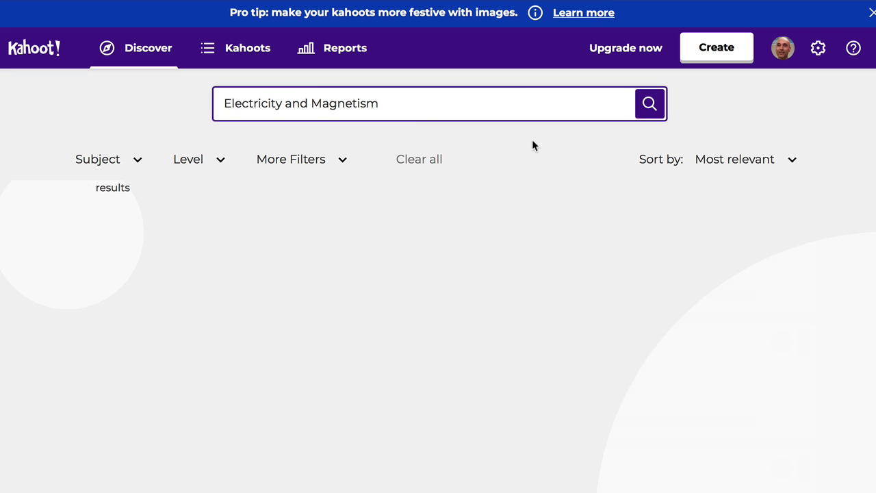
{"action": "scroll", "coordinate": [554, 229], "scroll_direction": "down", "scroll_amount": 3}
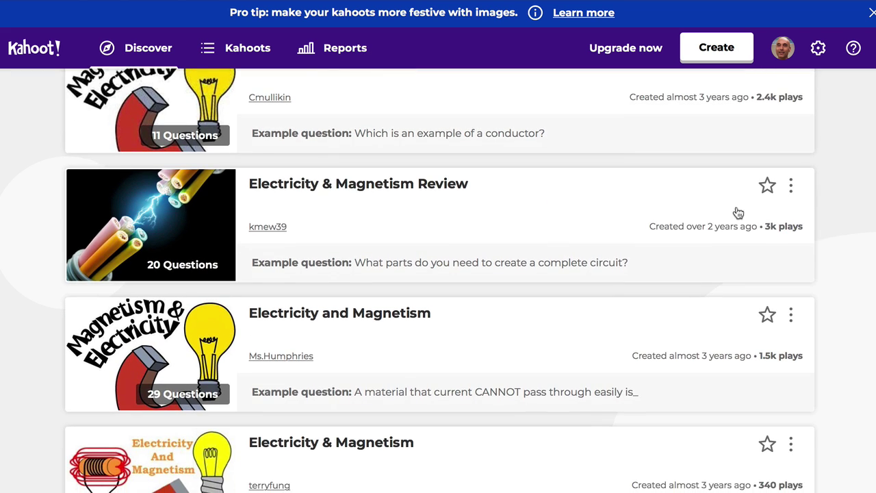
{"action": "left_click", "coordinate": [367, 197]}
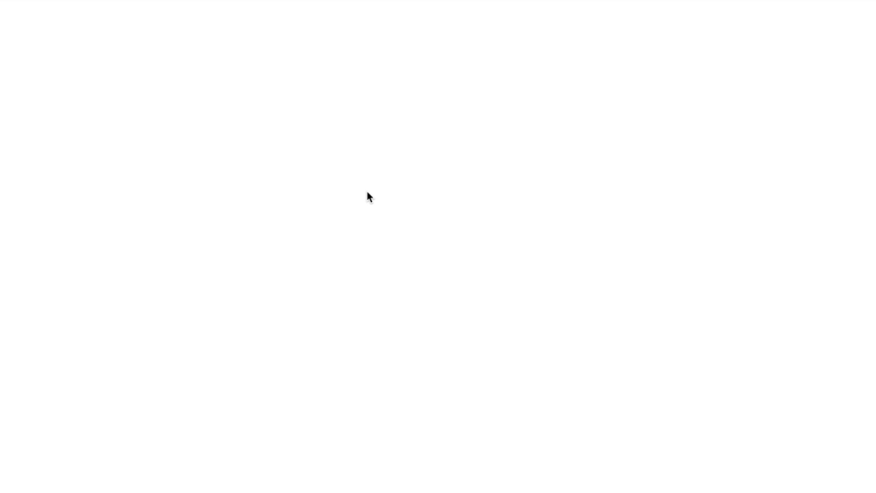
Browse the review's 20 questions and its options menu, then start a new kahoot.
{"action": "scroll", "coordinate": [575, 274], "scroll_direction": "down", "scroll_amount": 2}
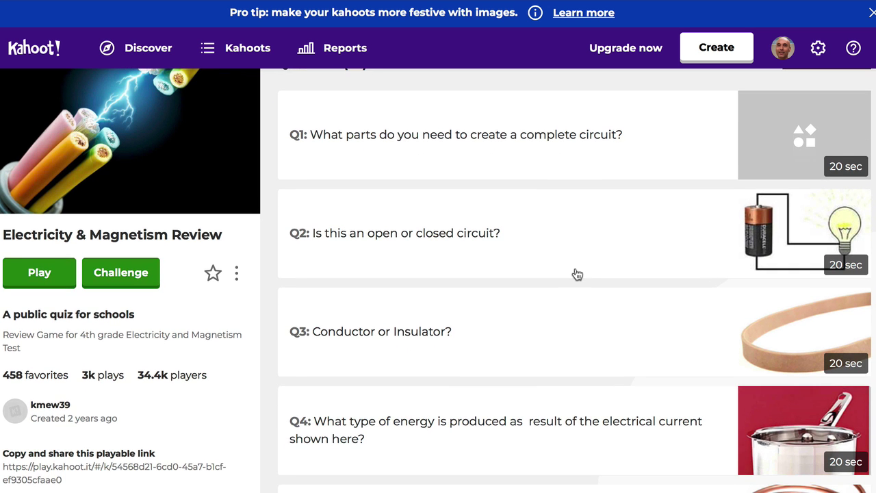
{"action": "scroll", "coordinate": [577, 274], "scroll_direction": "down", "scroll_amount": 3}
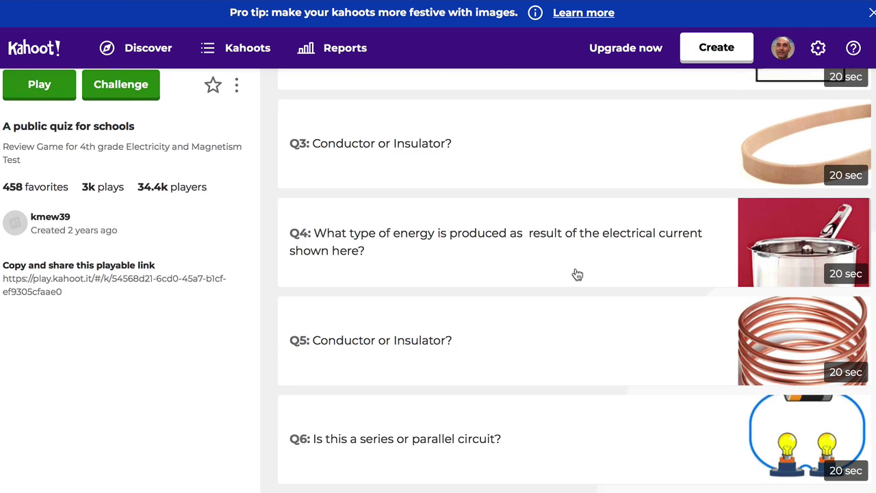
{"action": "scroll", "coordinate": [577, 274], "scroll_direction": "down", "scroll_amount": 3}
{"action": "scroll", "coordinate": [577, 274], "scroll_direction": "up", "scroll_amount": 6}
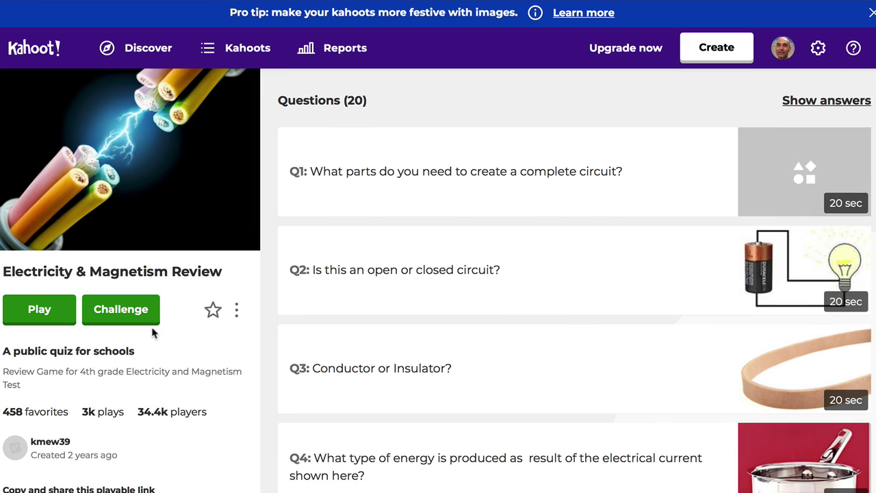
{"action": "left_click", "coordinate": [237, 316]}
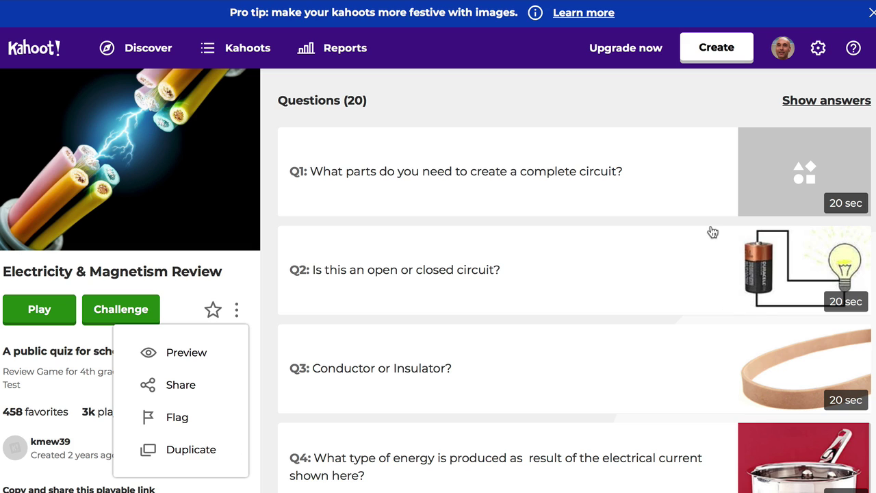
{"action": "left_click", "coordinate": [730, 57]}
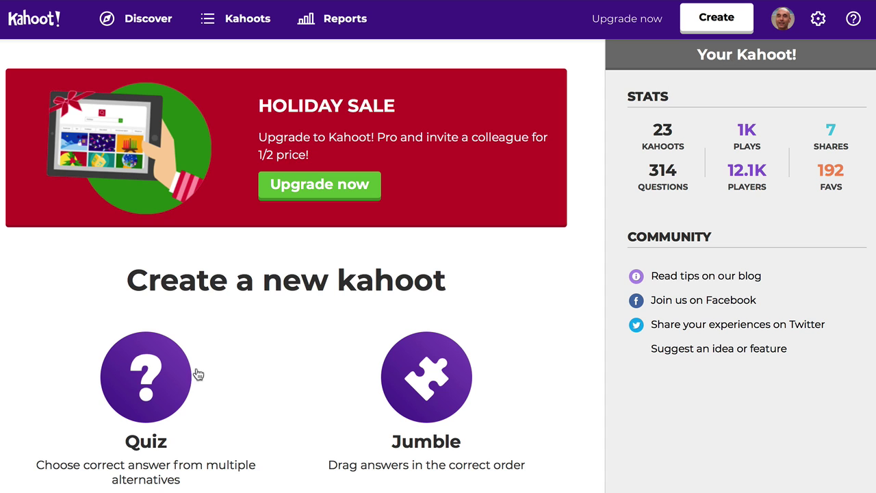
Create a new quiz titled 'Polygons' with description 'A quiz about polygons'.
{"action": "scroll", "coordinate": [208, 377], "scroll_direction": "down", "scroll_amount": 3}
{"action": "left_click", "coordinate": [154, 212]}
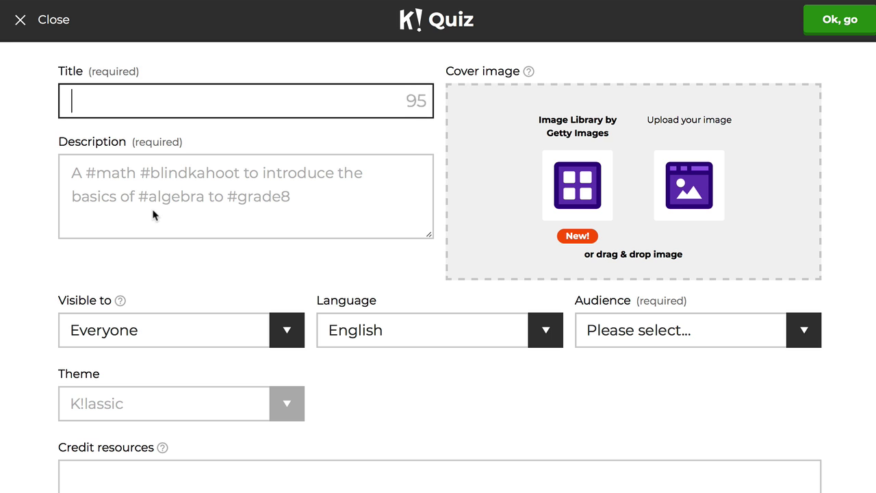
{"action": "type", "text": "Polygons"}
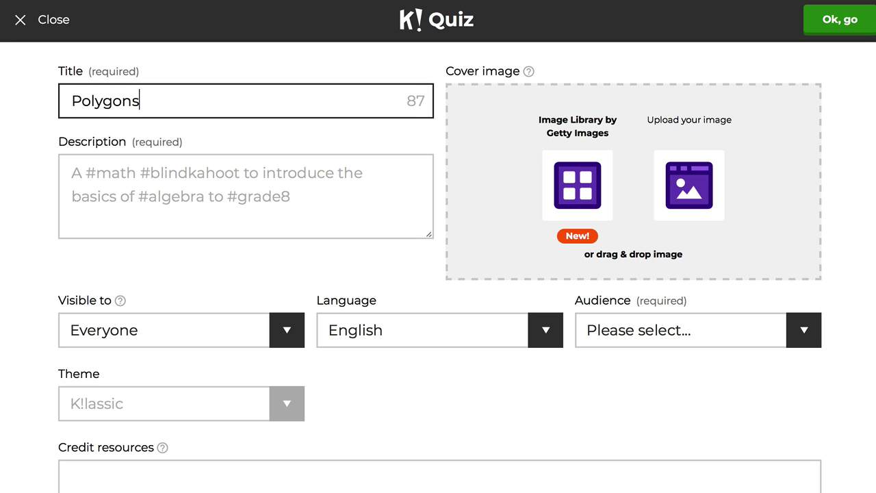
{"action": "left_click", "coordinate": [167, 172]}
{"action": "type", "text": "A "}
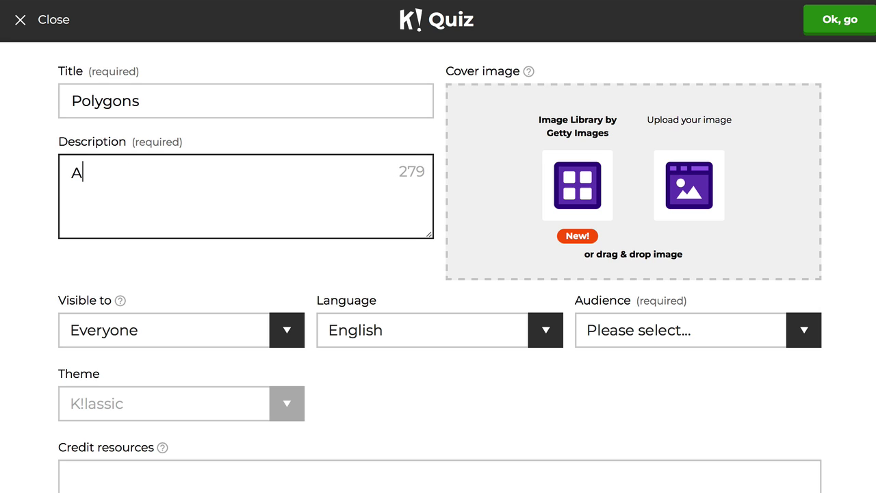
{"action": "type", "text": "quiz about polygons"}
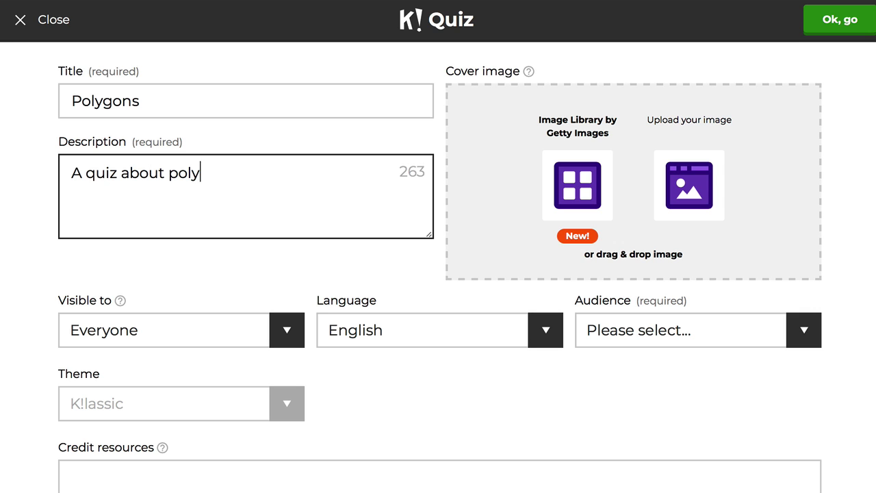
Set visibility to Only me and audience to School, then browse the Image Library.
{"action": "left_click", "coordinate": [288, 331]}
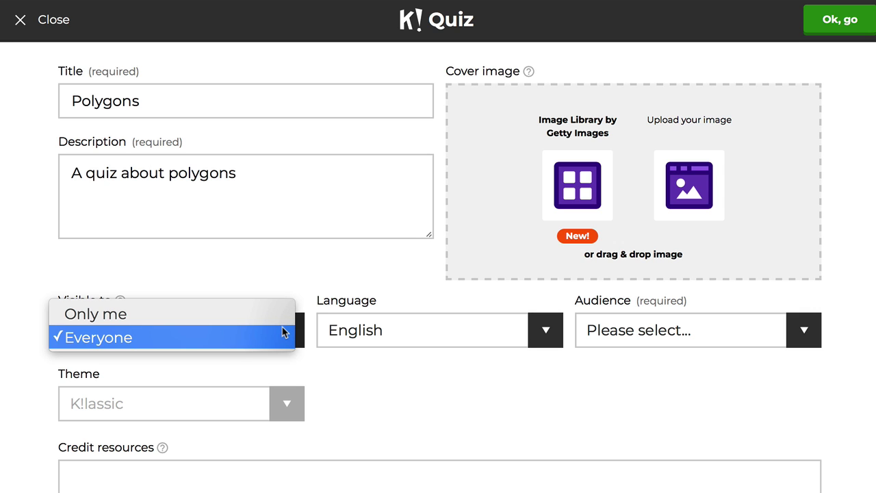
{"action": "left_click", "coordinate": [230, 319]}
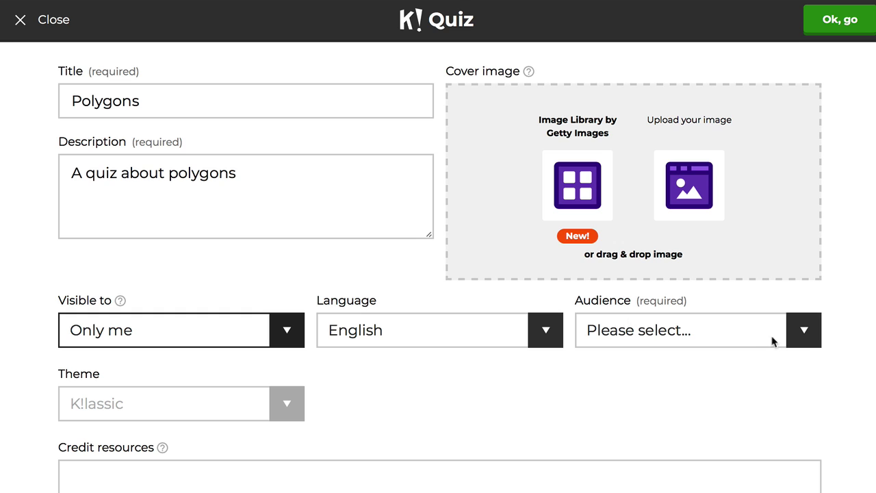
{"action": "left_click", "coordinate": [766, 344]}
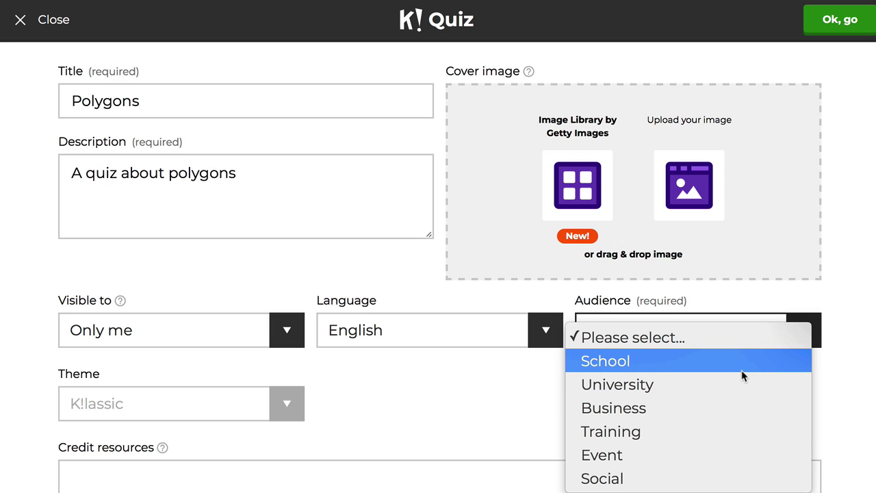
{"action": "left_click", "coordinate": [744, 361]}
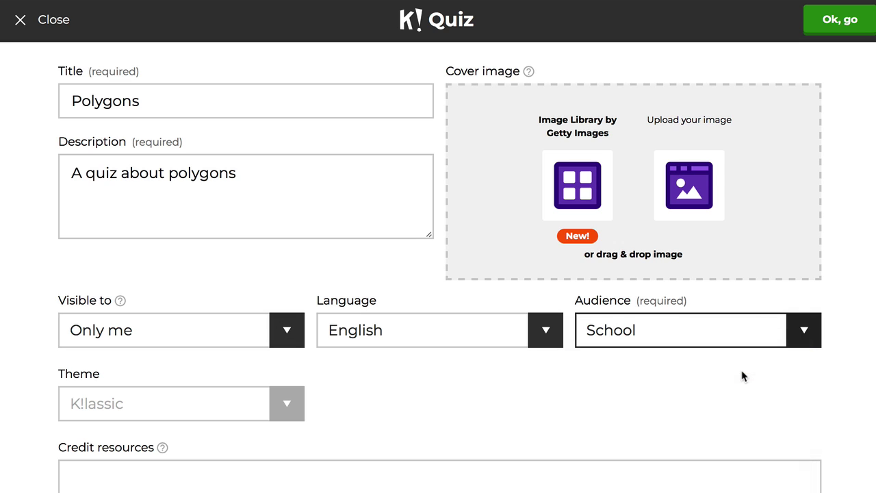
{"action": "left_click", "coordinate": [579, 193]}
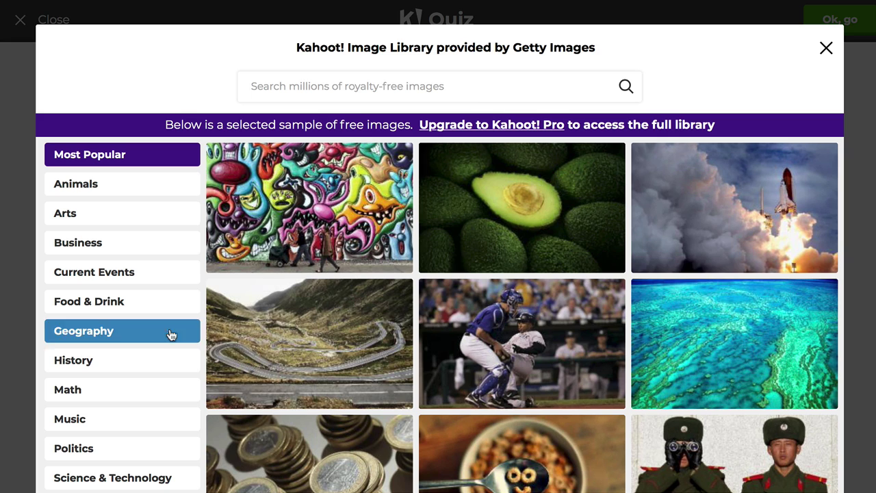
Use the Math polygons diagram as the cover image and continue to the question editor.
{"action": "left_click", "coordinate": [108, 390]}
{"action": "scroll", "coordinate": [477, 365], "scroll_direction": "down", "scroll_amount": 2}
{"action": "scroll", "coordinate": [477, 365], "scroll_direction": "down", "scroll_amount": 10}
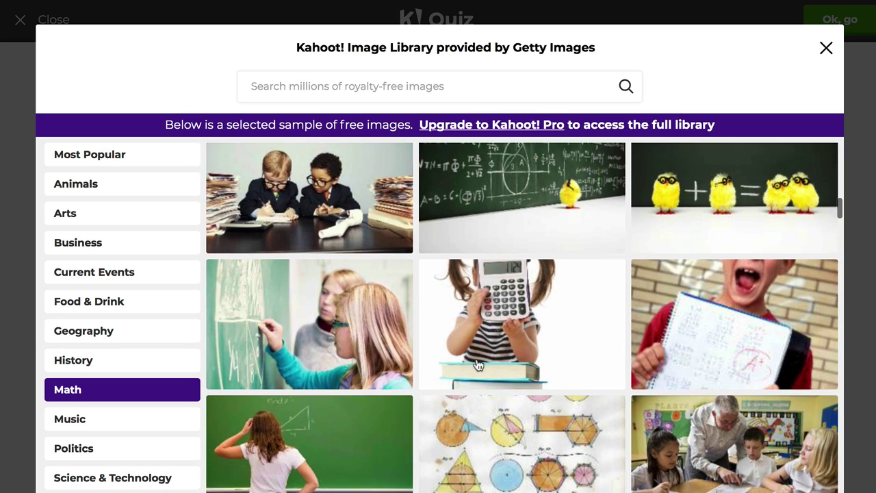
{"action": "scroll", "coordinate": [477, 364], "scroll_direction": "down", "scroll_amount": 2}
{"action": "left_click", "coordinate": [490, 347]}
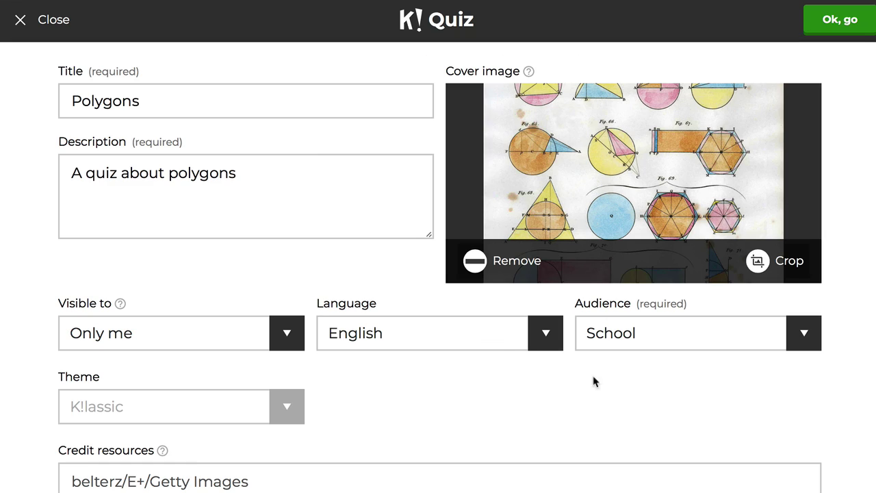
{"action": "left_click", "coordinate": [841, 35]}
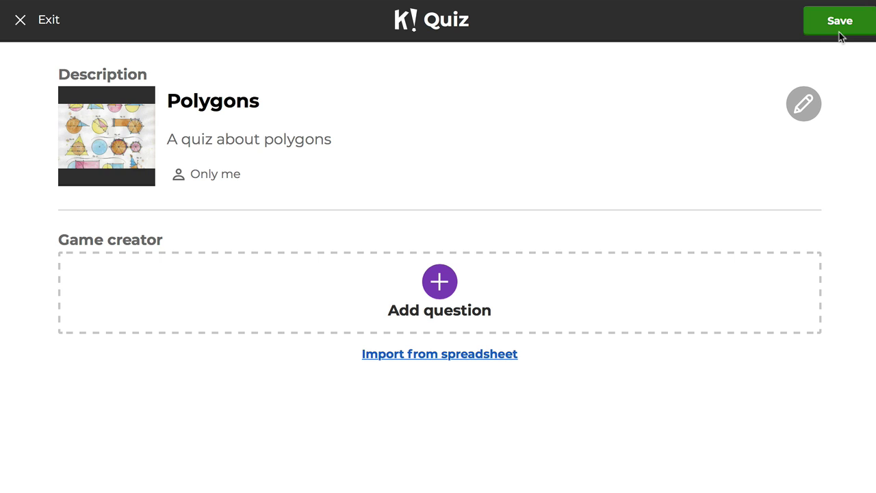
Add Question 1: 'How many sides does a hexagon have?'.
{"action": "left_click", "coordinate": [440, 281]}
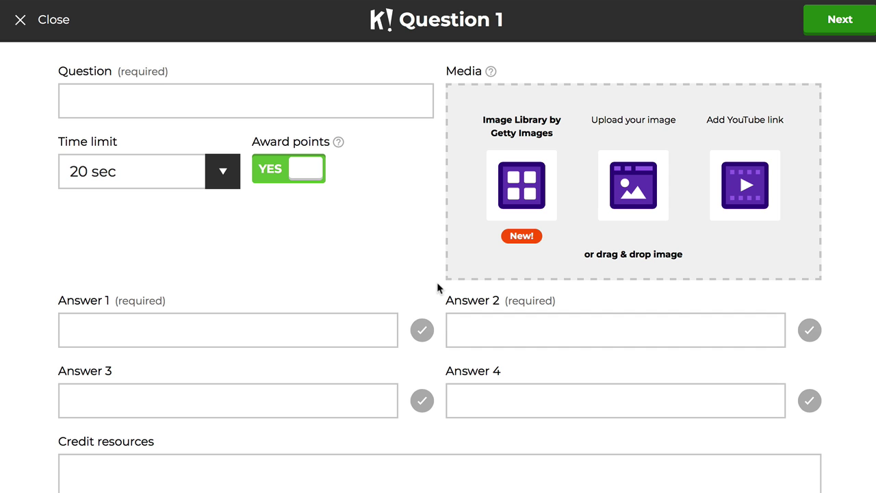
{"action": "left_click", "coordinate": [138, 100]}
{"action": "type", "text": "How ma"}
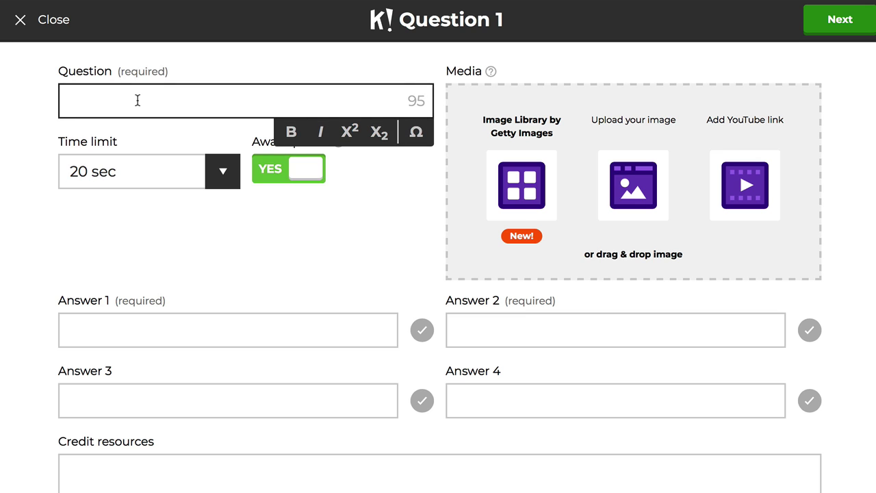
{"action": "type", "text": "ny side"}
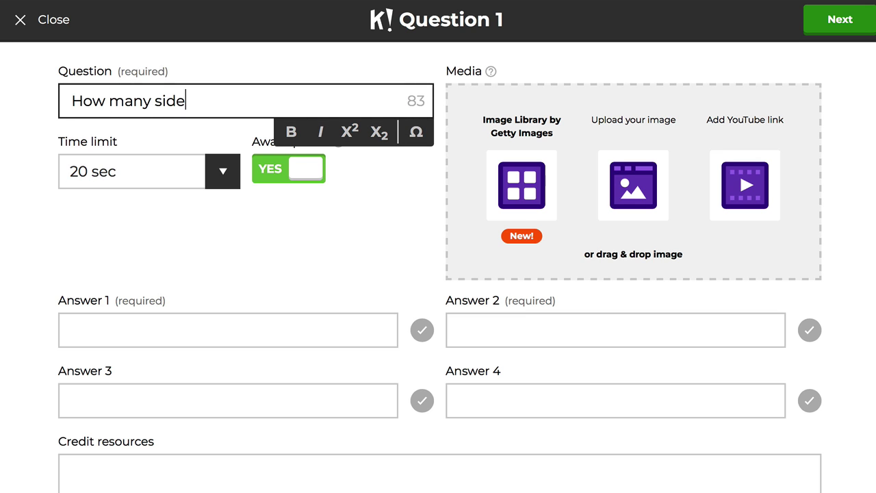
{"action": "type", "text": "s does a he"}
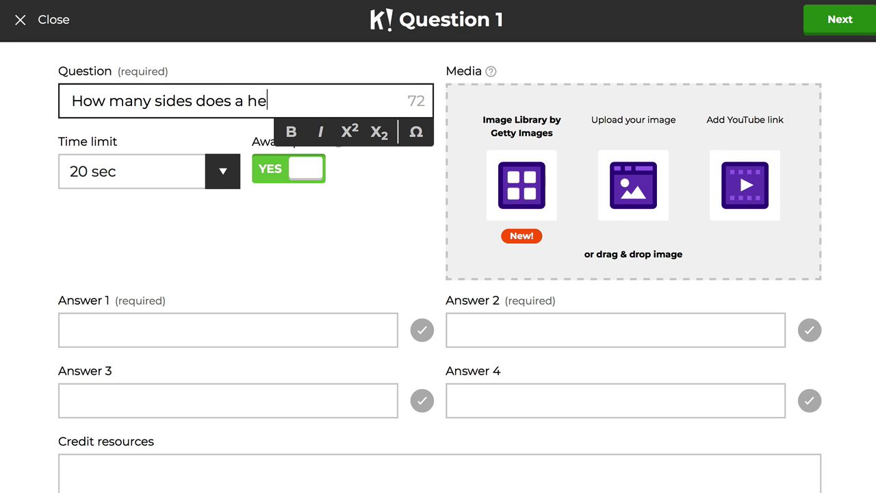
{"action": "type", "text": "xagon hav"}
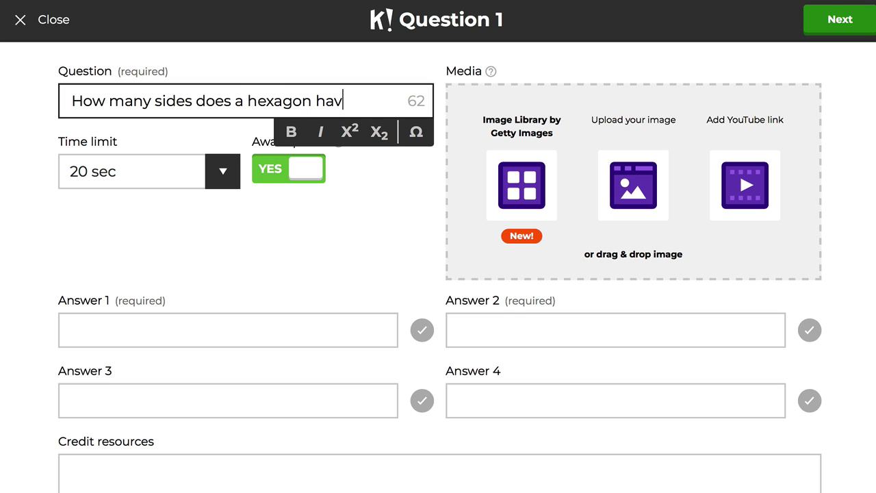
{"action": "type", "text": "e?"}
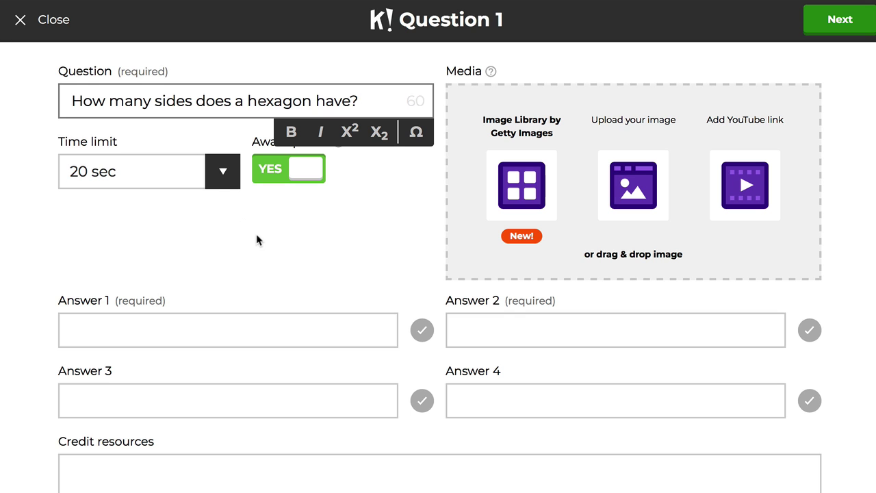
{"action": "left_click", "coordinate": [267, 237]}
Enter answers 3, 4, 5 and 6, mark 6 correct, and browse the Image Library.
{"action": "left_click", "coordinate": [278, 329]}
{"action": "type", "text": "3"}
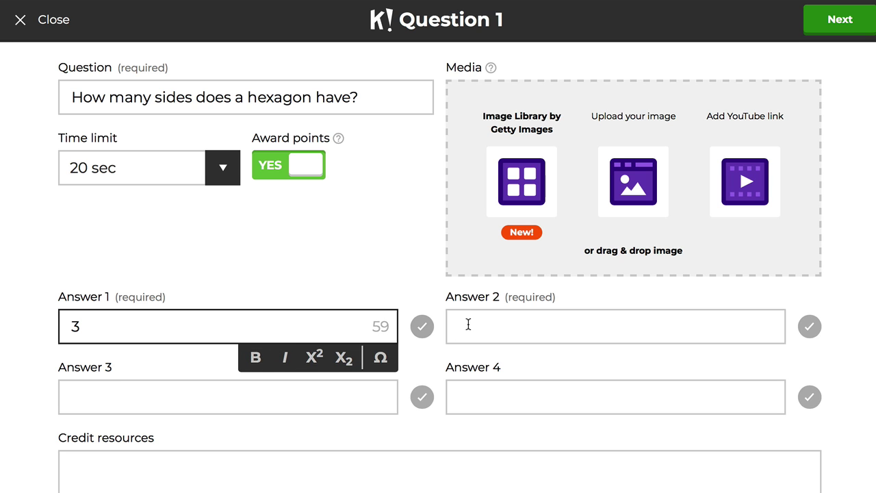
{"action": "left_click", "coordinate": [468, 326]}
{"action": "type", "text": "4"}
{"action": "type", "text": "5"}
{"action": "left_click", "coordinate": [500, 399]}
{"action": "type", "text": "6"}
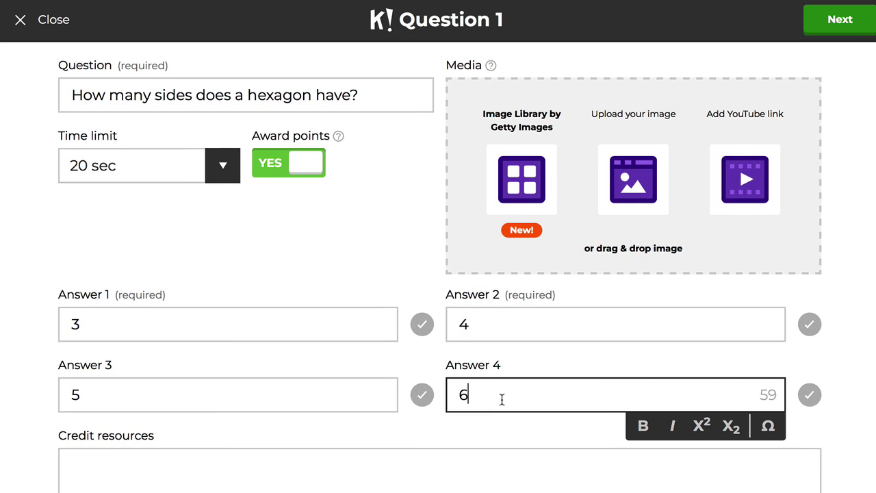
{"action": "left_click", "coordinate": [852, 325]}
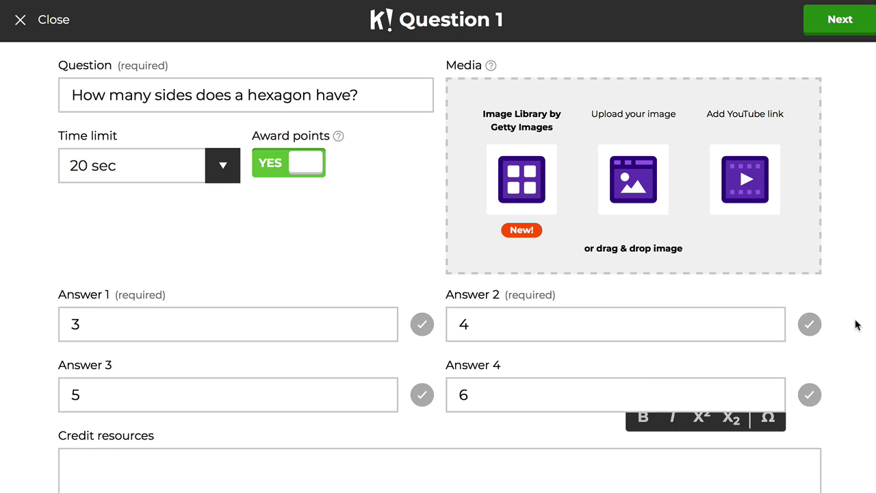
{"action": "left_click", "coordinate": [810, 394]}
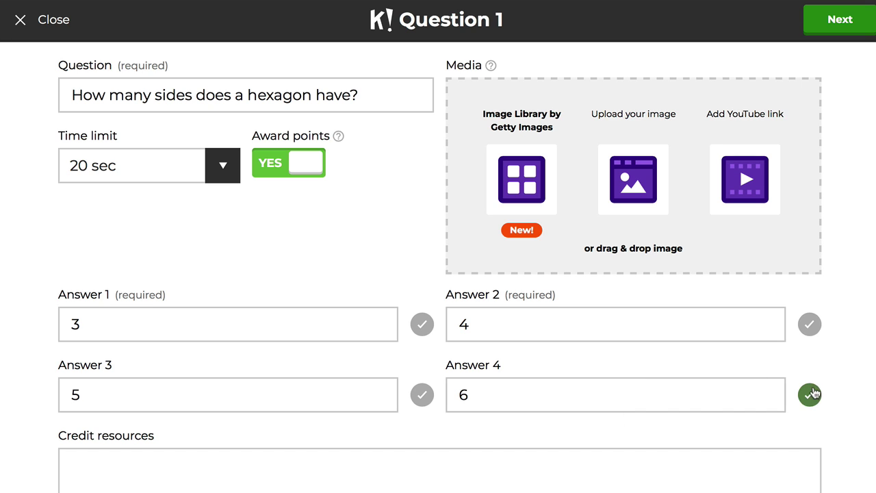
{"action": "left_click", "coordinate": [528, 184]}
Give Question 1 the Math geometry-shapes image, return to the overview, and duplicate it.
{"action": "left_click", "coordinate": [118, 388]}
{"action": "scroll", "coordinate": [404, 364], "scroll_direction": "down", "scroll_amount": 15}
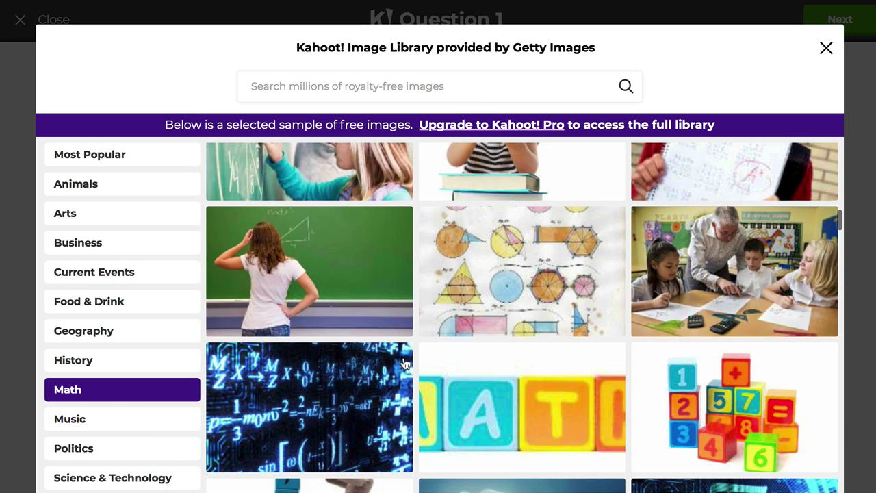
{"action": "left_click", "coordinate": [515, 276]}
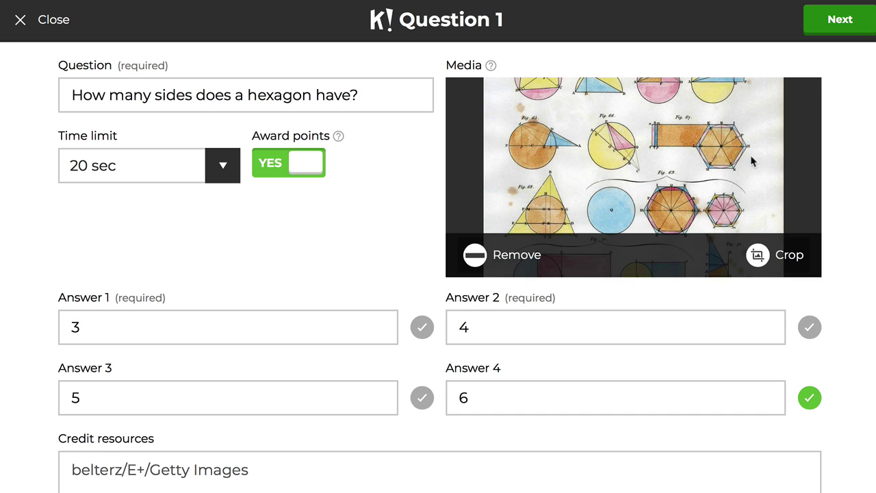
{"action": "left_click", "coordinate": [842, 24]}
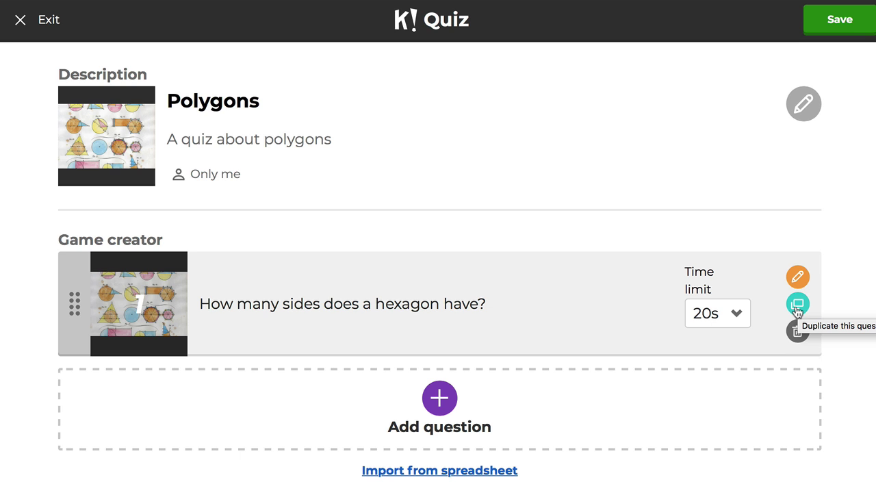
{"action": "left_click", "coordinate": [797, 308]}
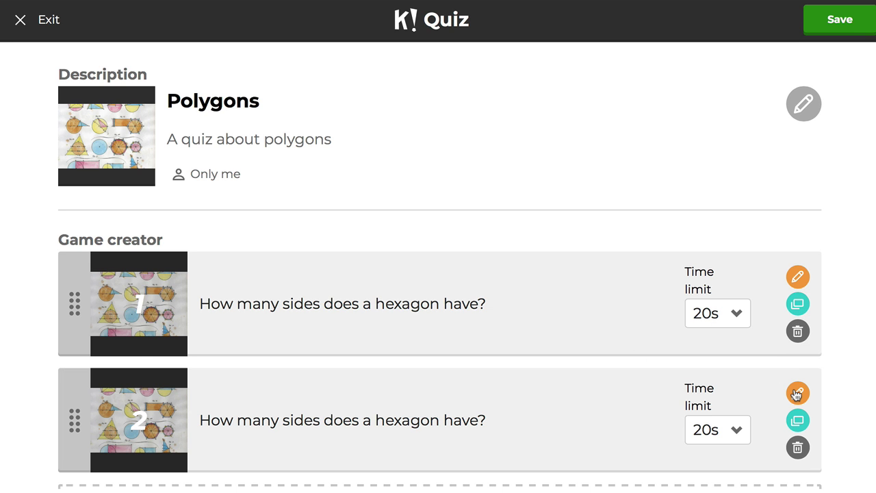
Change Question 2's text from hexagon to quadrilateral.
{"action": "left_click", "coordinate": [797, 394]}
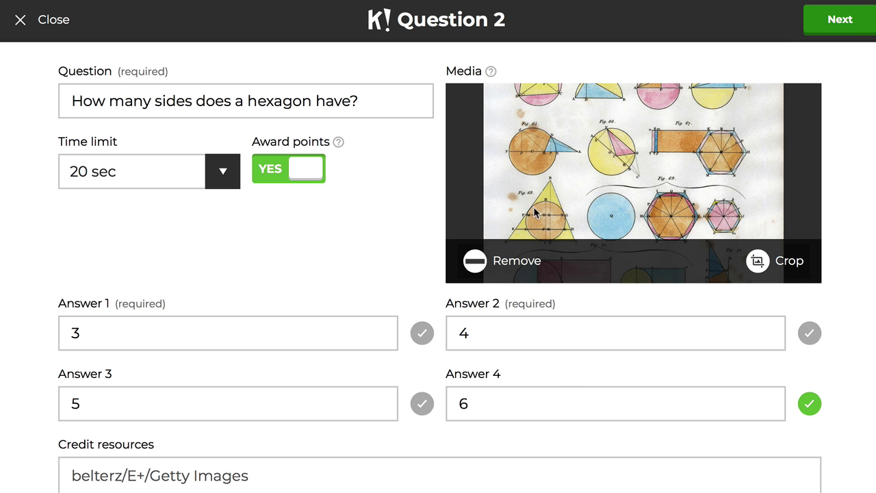
{"action": "left_click", "coordinate": [269, 104]}
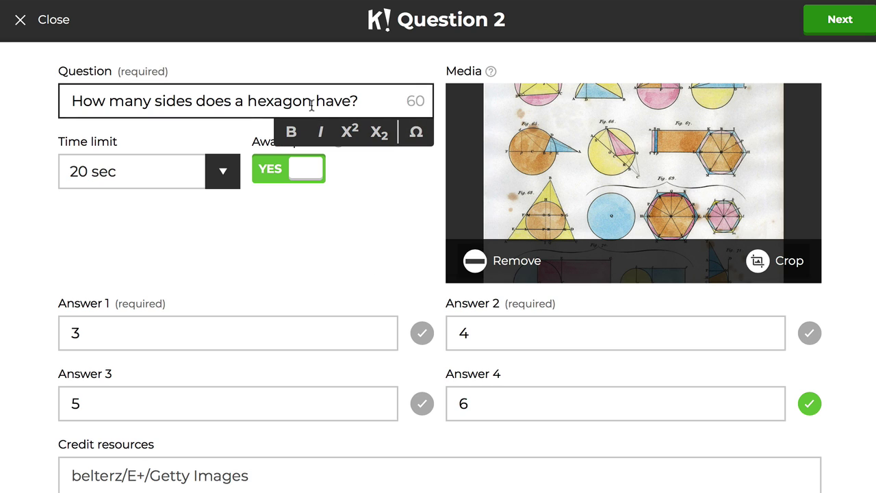
{"action": "left_click_drag", "start_coordinate": [311, 104], "coordinate": [250, 102]}
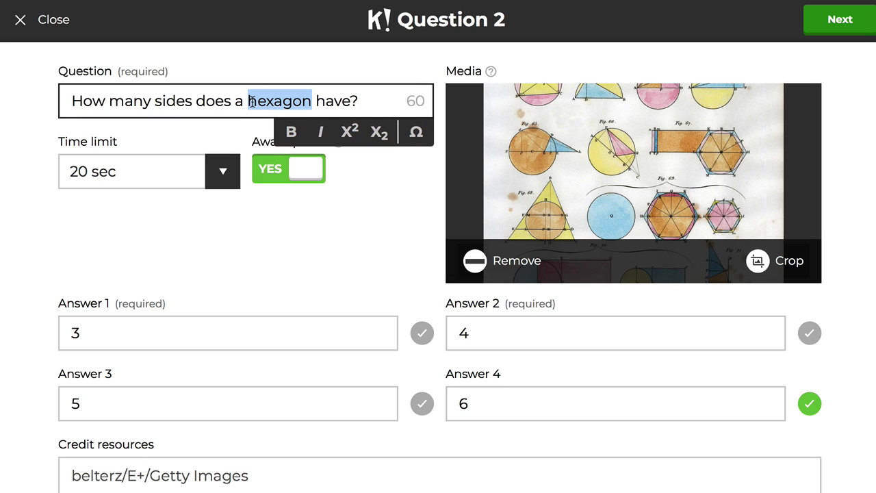
{"action": "type", "text": "quadrilateral"}
{"action": "left_click", "coordinate": [321, 256]}
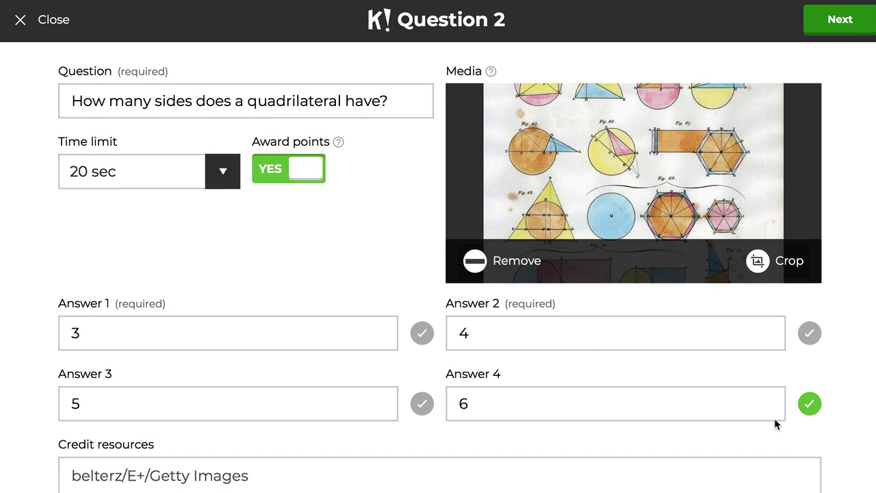
Make 4 the only correct answer, return to the overview, and duplicate Question 2.
{"action": "left_click", "coordinate": [809, 333]}
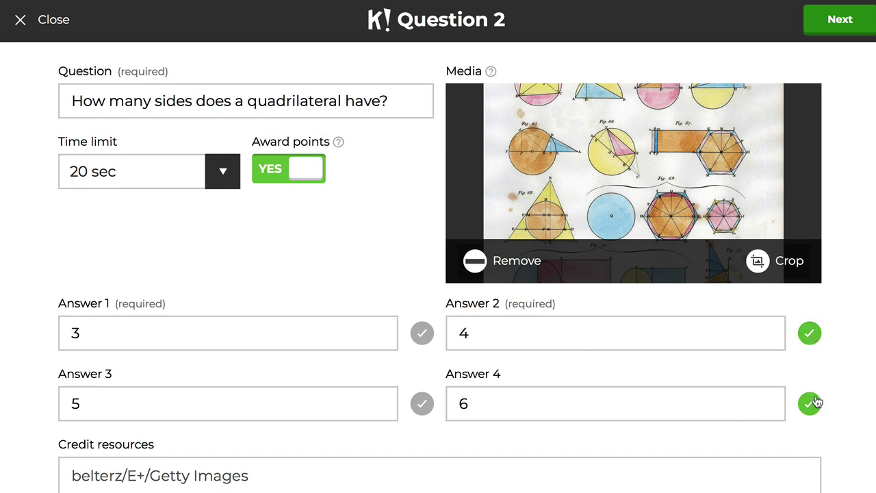
{"action": "left_click", "coordinate": [809, 403]}
{"action": "scroll", "coordinate": [852, 397], "scroll_direction": "down", "scroll_amount": 1}
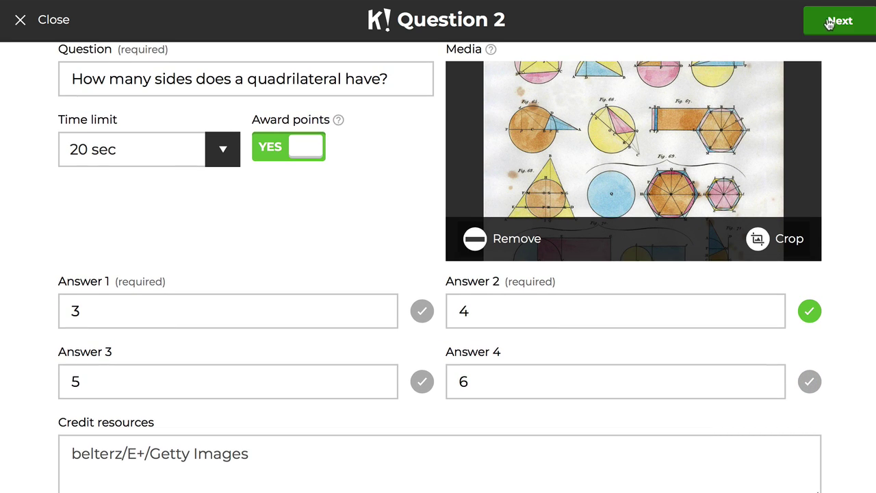
{"action": "left_click", "coordinate": [827, 24]}
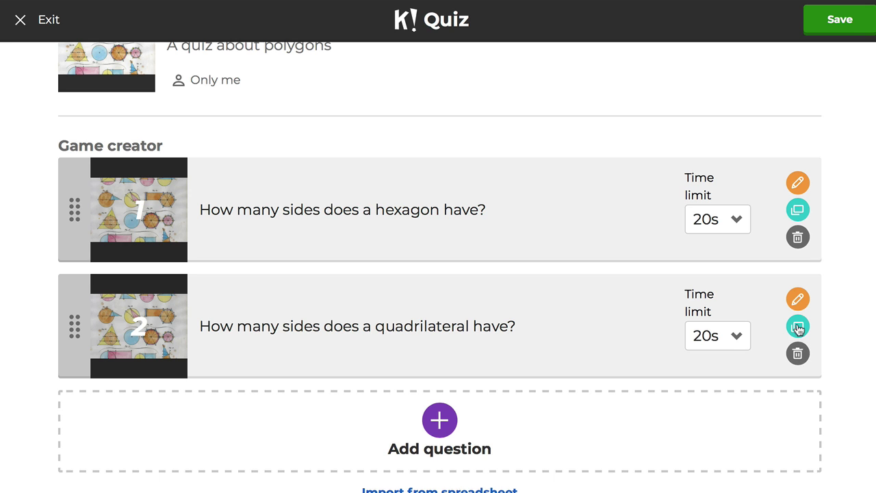
{"action": "left_click", "coordinate": [798, 329]}
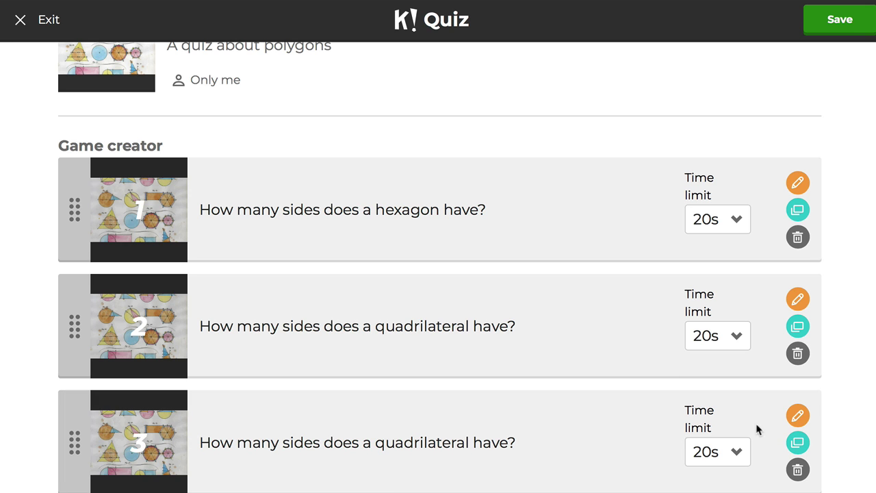
Reword Question 3 to ask about a pentagon and make 5 the only correct answer.
{"action": "left_click", "coordinate": [798, 415]}
{"action": "left_click_drag", "start_coordinate": [248, 100], "coordinate": [340, 101]}
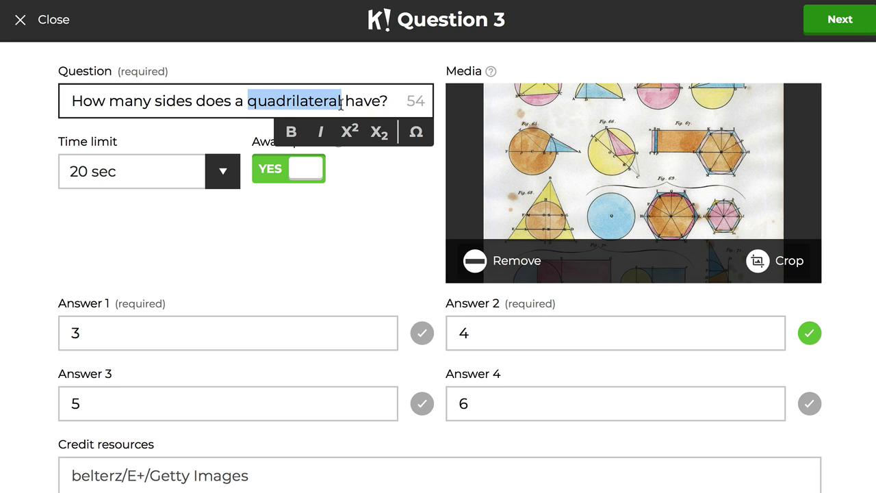
{"action": "type", "text": "pena"}
{"action": "key", "text": "BackSpace"}
{"action": "type", "text": "ta"}
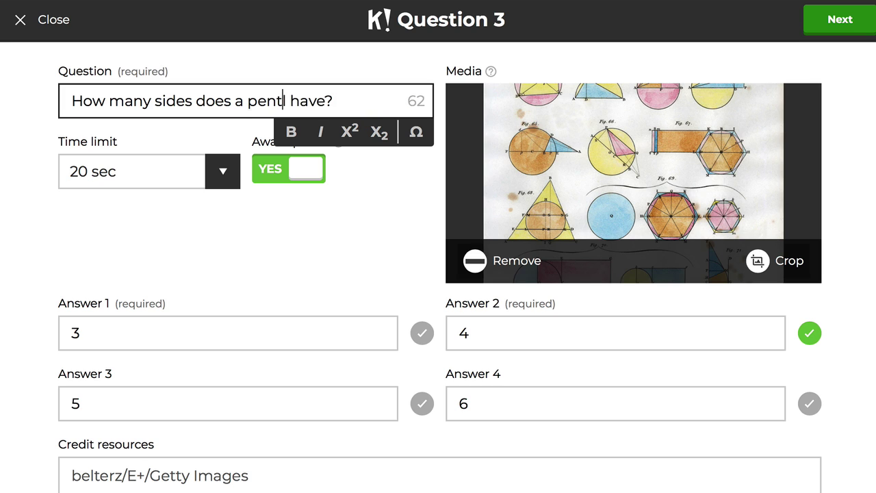
{"action": "type", "text": "gpm"}
{"action": "key", "text": "BackSpace"}
{"action": "key", "text": "BackSpace"}
{"action": "type", "text": "on"}
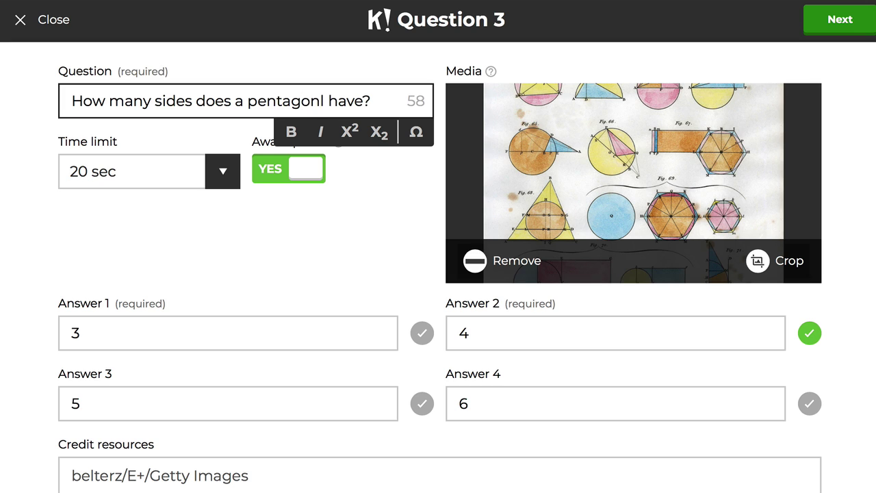
{"action": "key", "text": "BackSpace"}
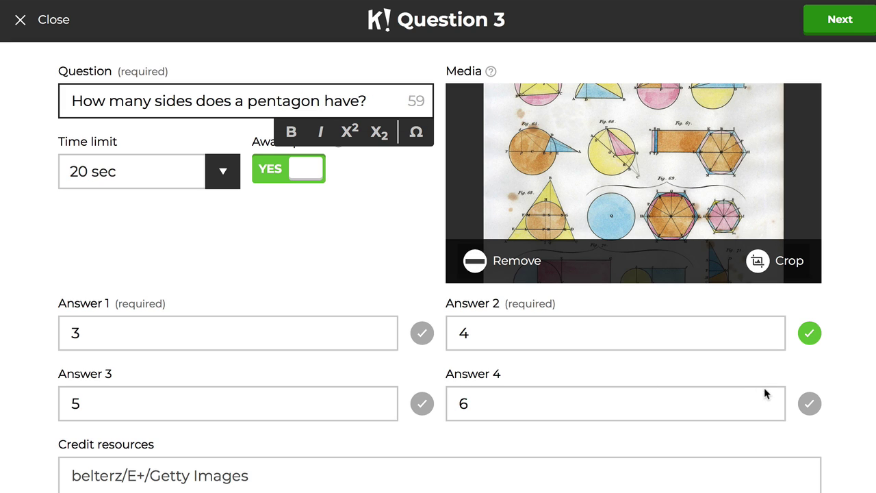
{"action": "left_click", "coordinate": [422, 404]}
{"action": "left_click", "coordinate": [809, 333]}
Finish Question 3, save the Polygons quiz, and open its preview.
{"action": "left_click", "coordinate": [841, 27]}
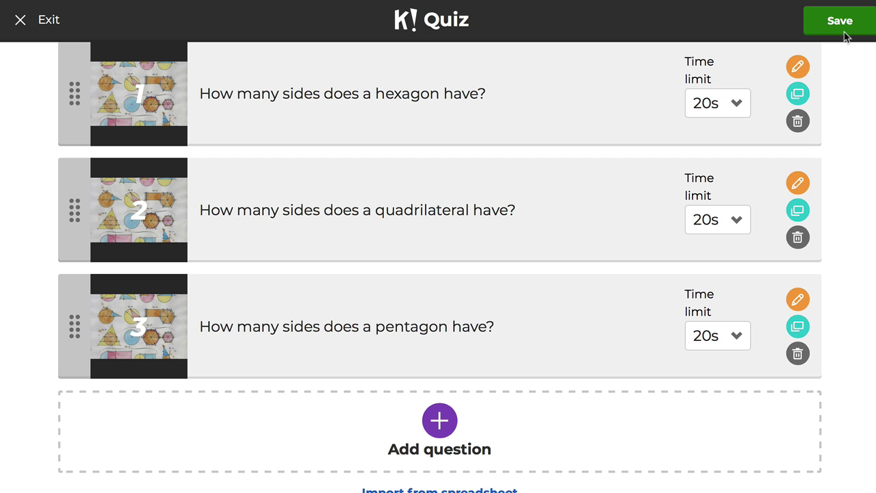
{"action": "left_click", "coordinate": [845, 30]}
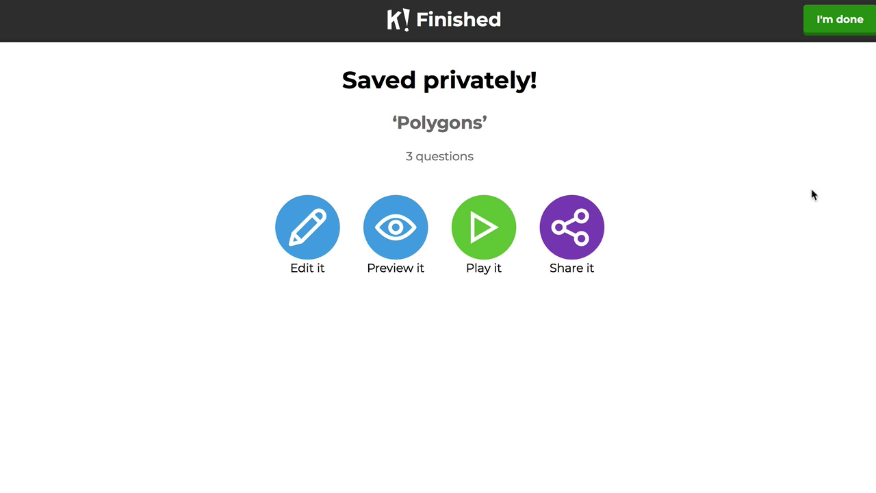
{"action": "left_click", "coordinate": [383, 241]}
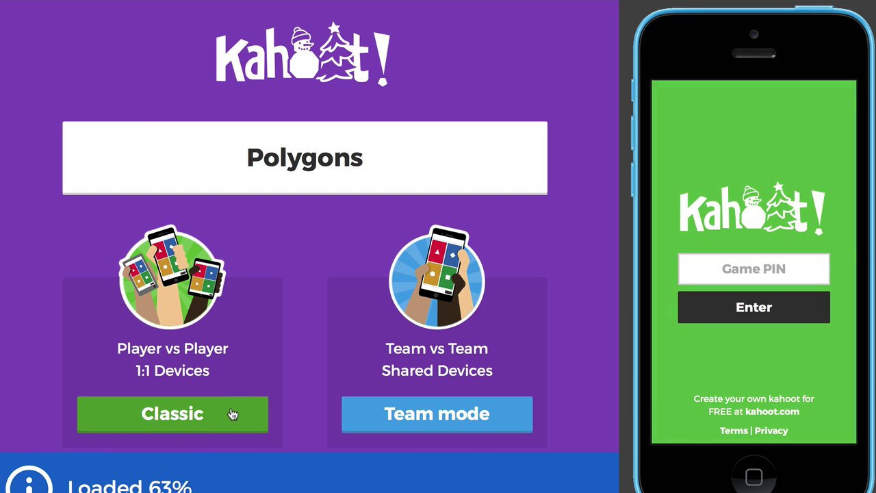
Start a Classic game and join on the phone simulator with PIN 2155224.
{"action": "left_click", "coordinate": [232, 412]}
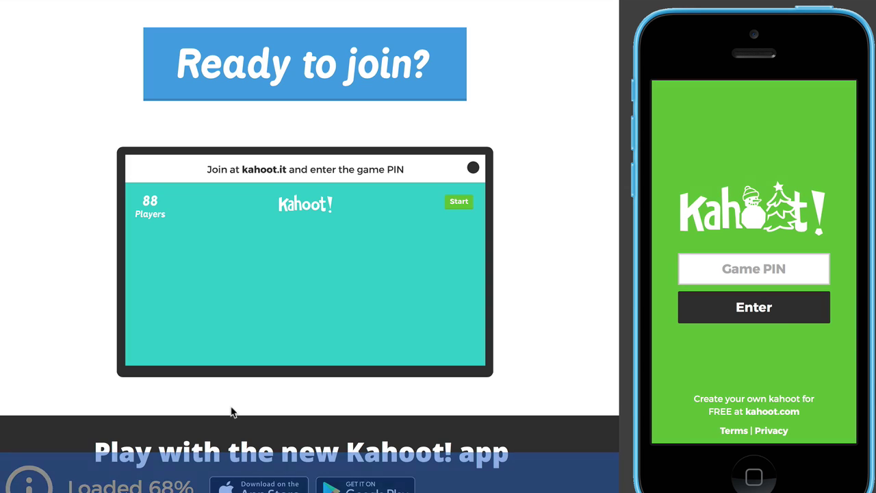
{"action": "left_click", "coordinate": [768, 271]}
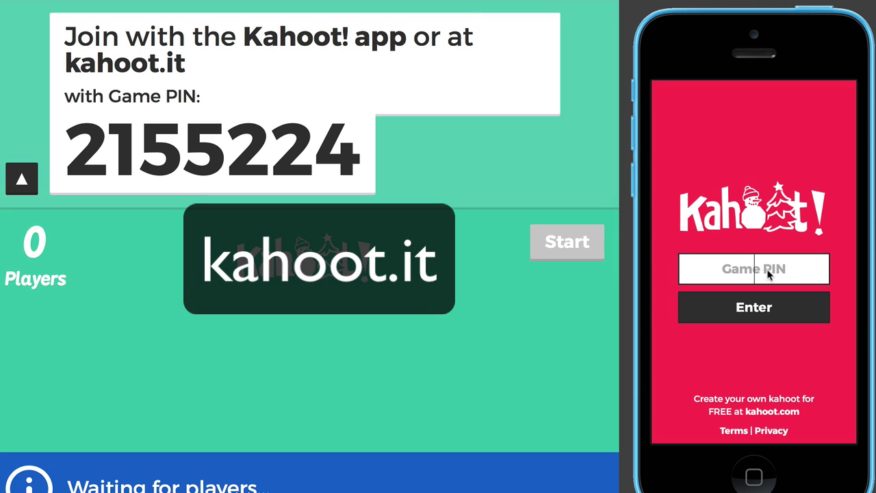
{"action": "type", "text": "2155224"}
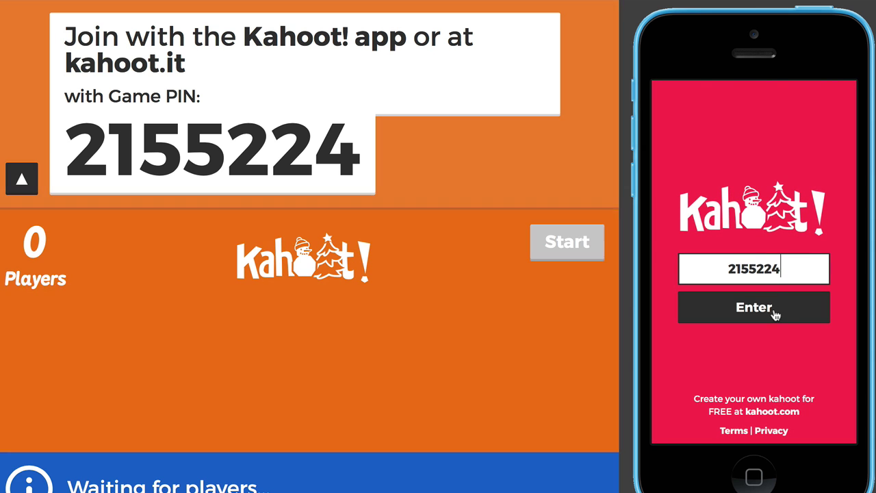
{"action": "left_click", "coordinate": [719, 312]}
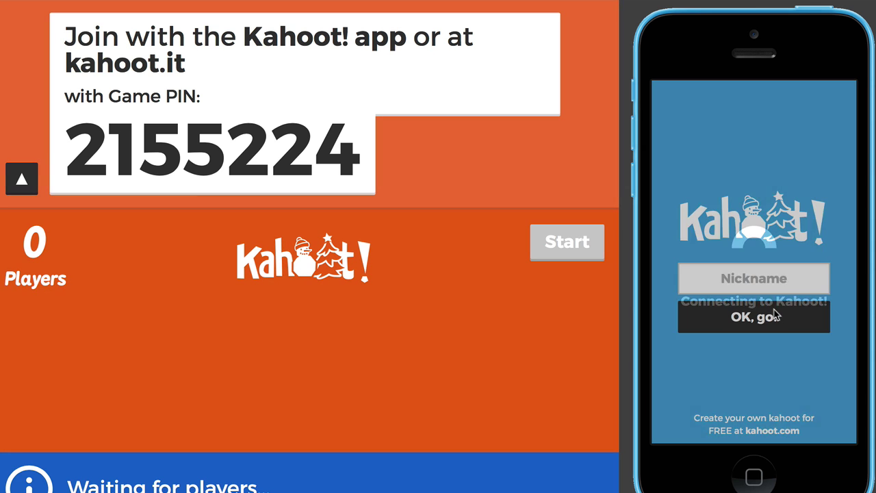
Join the lobby with nickname 'me' and start the game.
{"action": "left_click", "coordinate": [768, 287]}
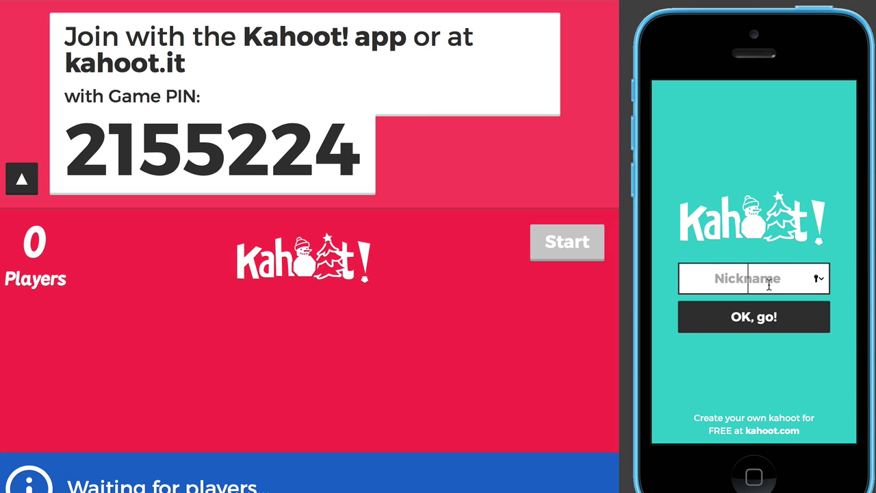
{"action": "type", "text": "m"}
{"action": "left_click", "coordinate": [750, 317]}
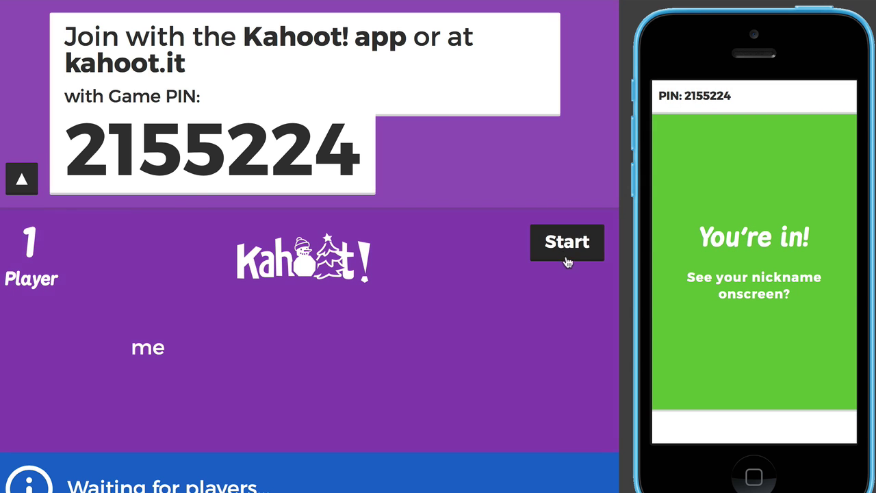
{"action": "left_click", "coordinate": [567, 250]}
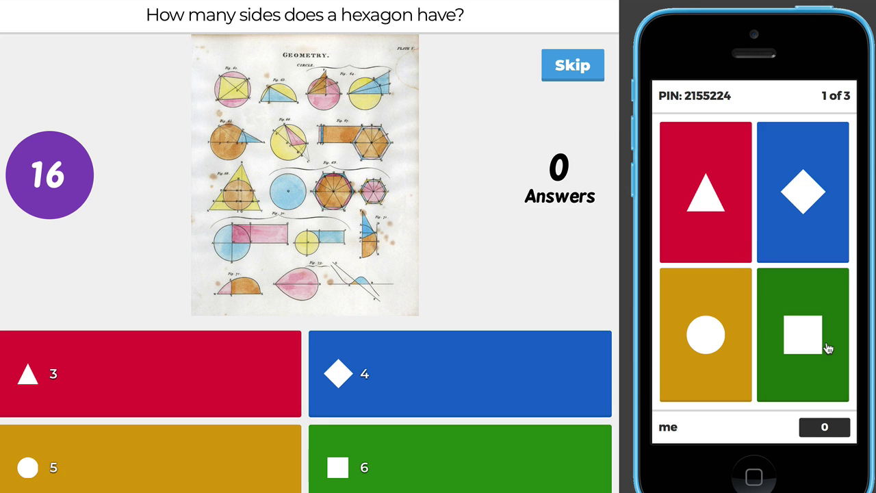
Answer 6 to the hexagon question correctly, view the scoreboard, and advance to question 2.
{"action": "left_click", "coordinate": [807, 370]}
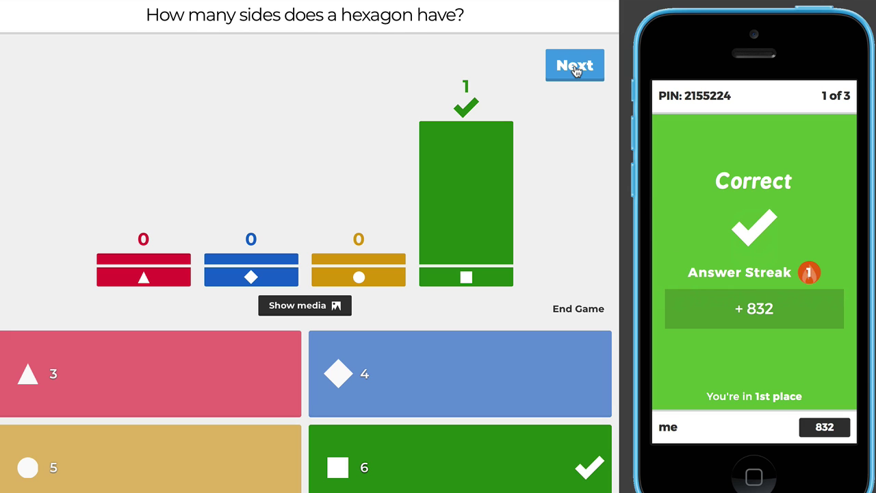
{"action": "left_click", "coordinate": [575, 68]}
{"action": "left_click", "coordinate": [568, 106]}
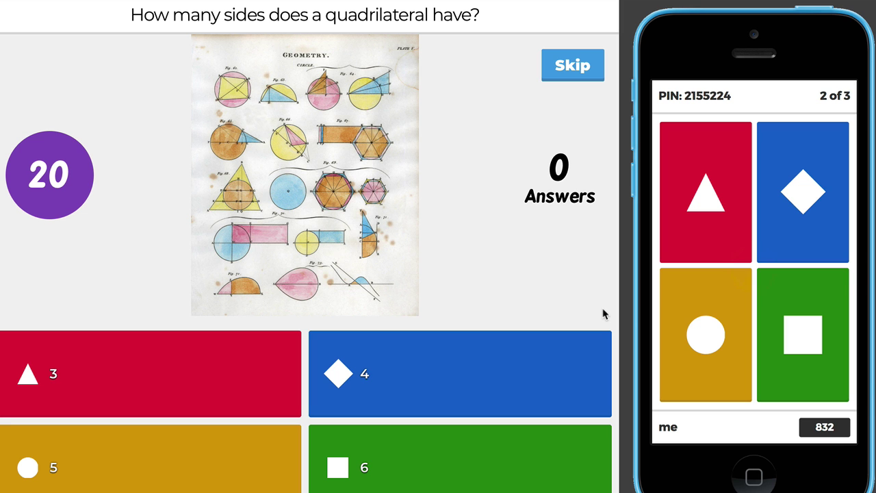
Answer 5 to the quadrilateral question (wrong), leaving 'me' on 832 points before question 3.
{"action": "left_click", "coordinate": [712, 346]}
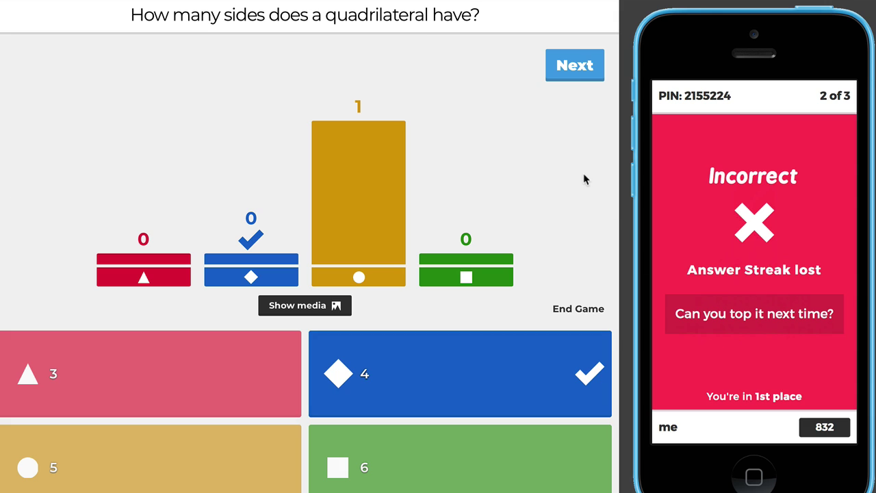
{"action": "left_click", "coordinate": [573, 75]}
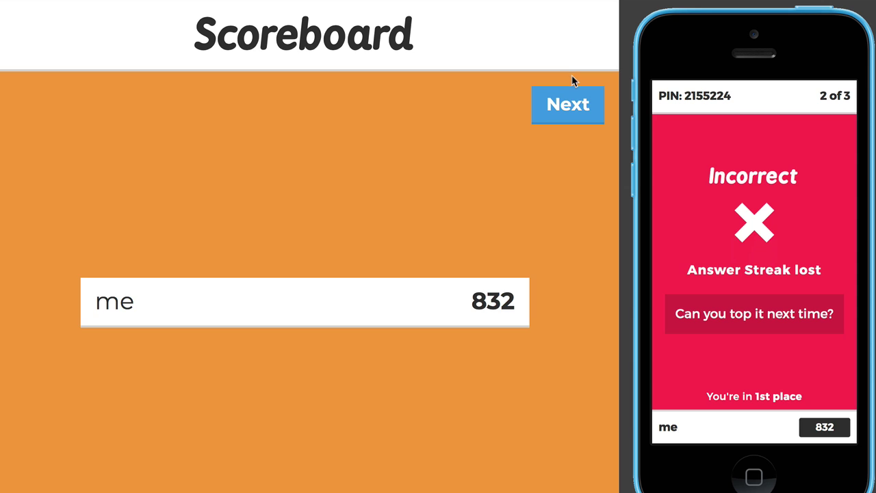
{"action": "left_click", "coordinate": [568, 107]}
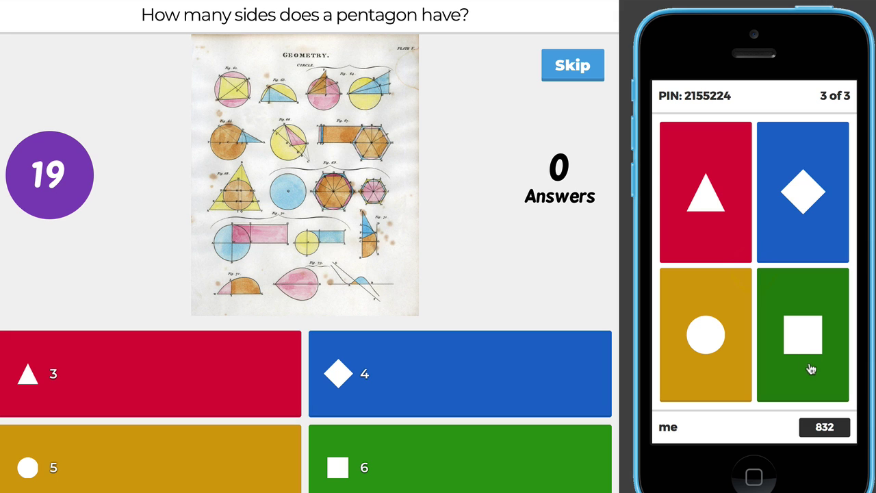
Answer 5 to the pentagon question, then view the podium and final results: 1,744 points, 2 of 3.
{"action": "left_click", "coordinate": [719, 345]}
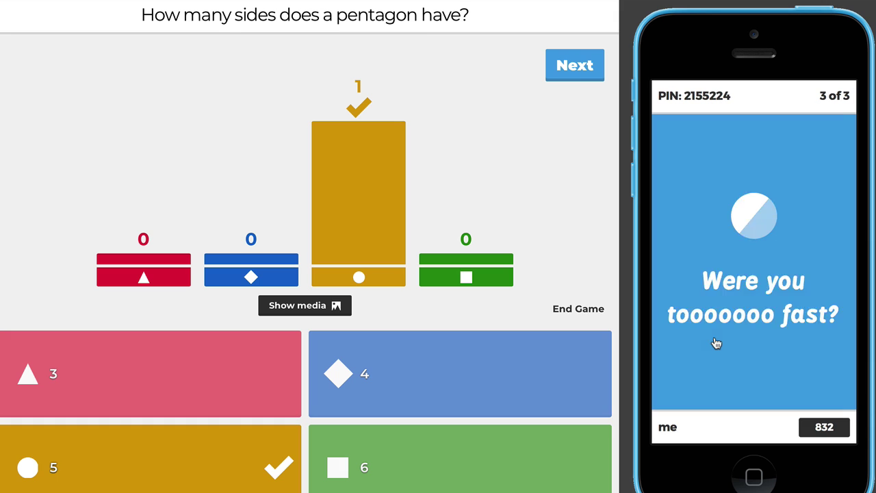
{"action": "left_click", "coordinate": [579, 78]}
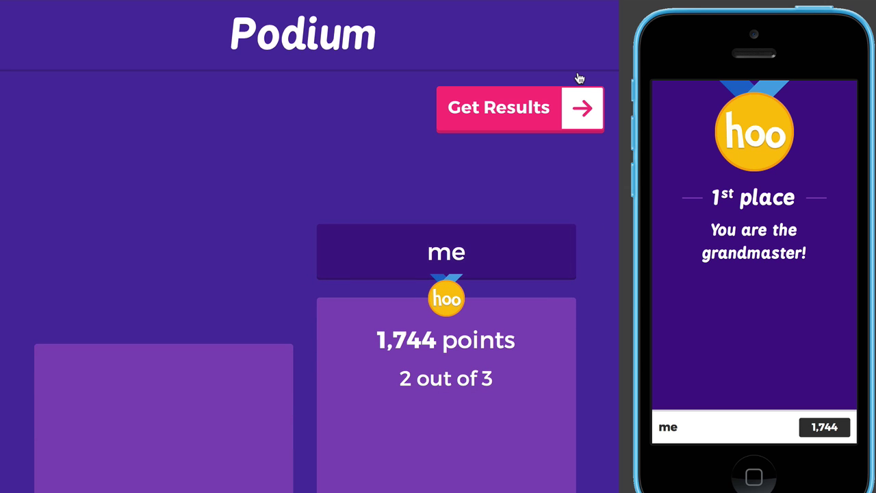
{"action": "left_click", "coordinate": [518, 115]}
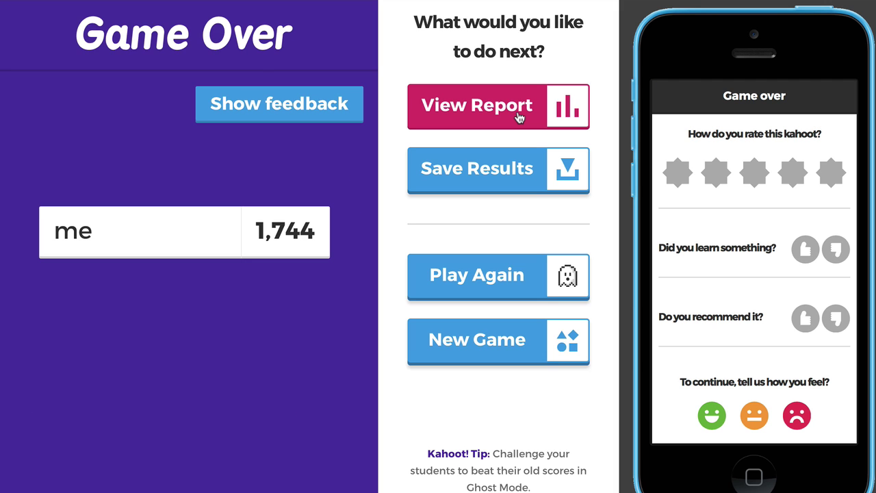